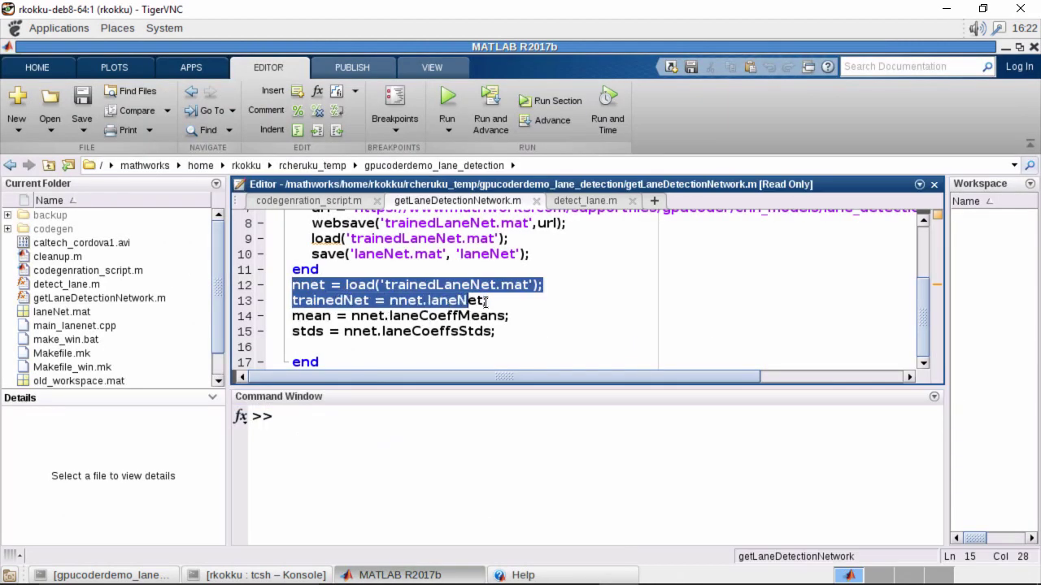
# Step: Load the trained lane network by evaluating the selected code on lines 12–13
pyautogui.moveTo(487, 302); pyautogui.dragTo(499, 302)
pyautogui.rightClick(426, 302)
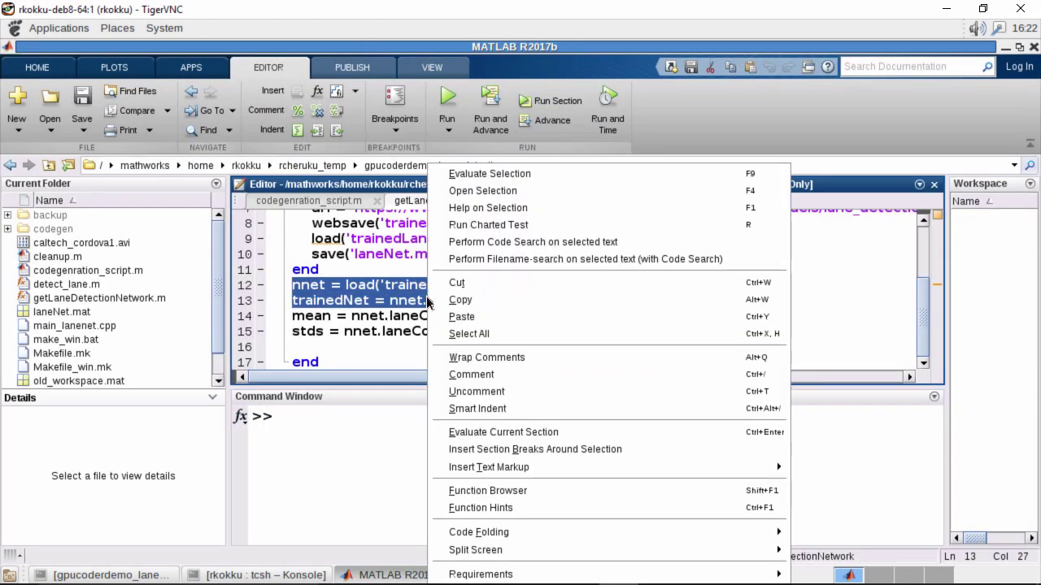
pyautogui.click(497, 174)
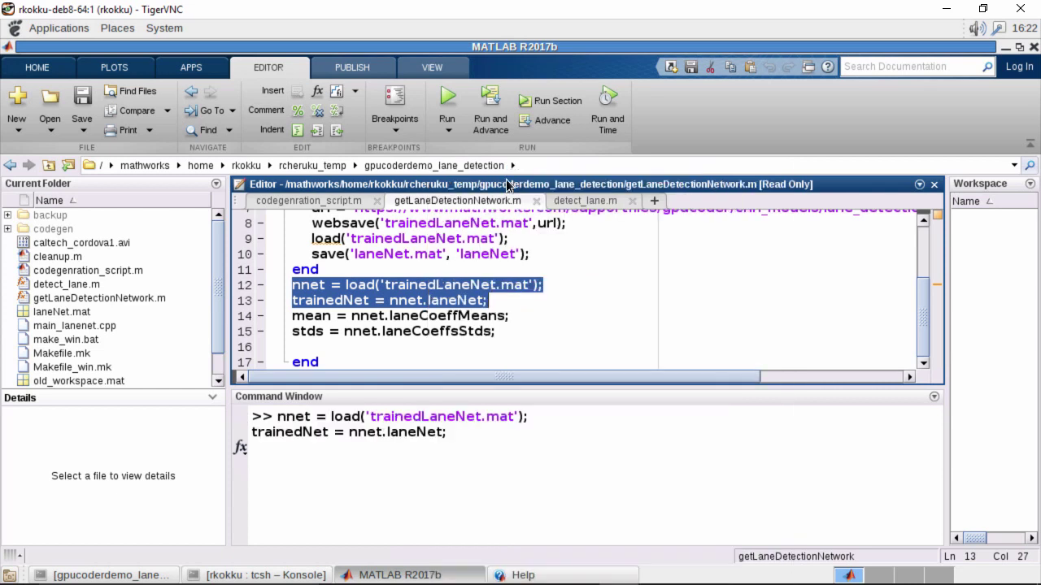
# Step: List the network's 23 layers with disp(trainedNet.Layers), then view detect_lane.m maximized
pyautogui.click(389, 479)
pyautogui.write('disp(trainedNet.Layers)')
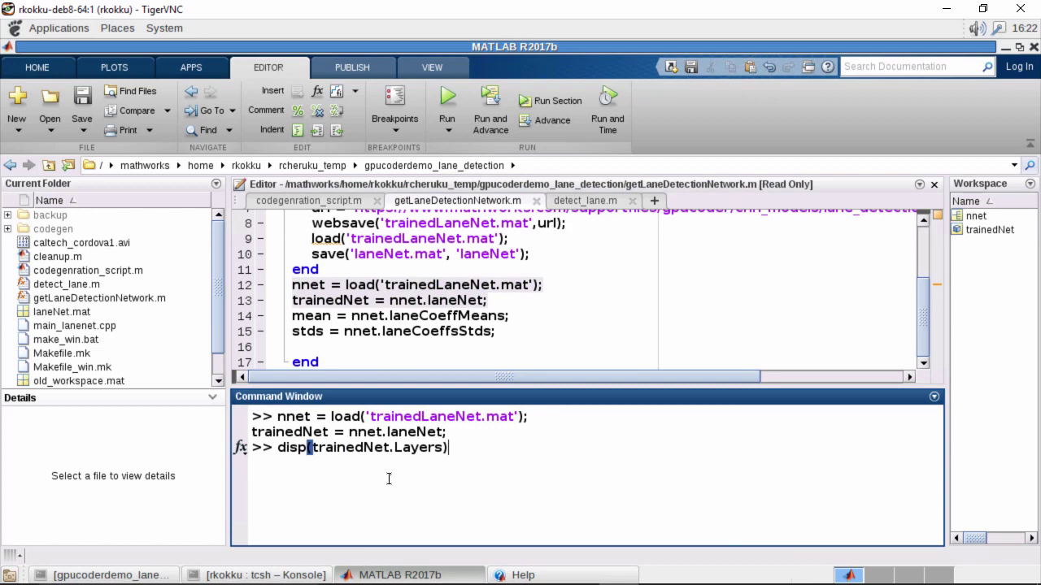
pyautogui.press('Return')
pyautogui.click(591, 202)
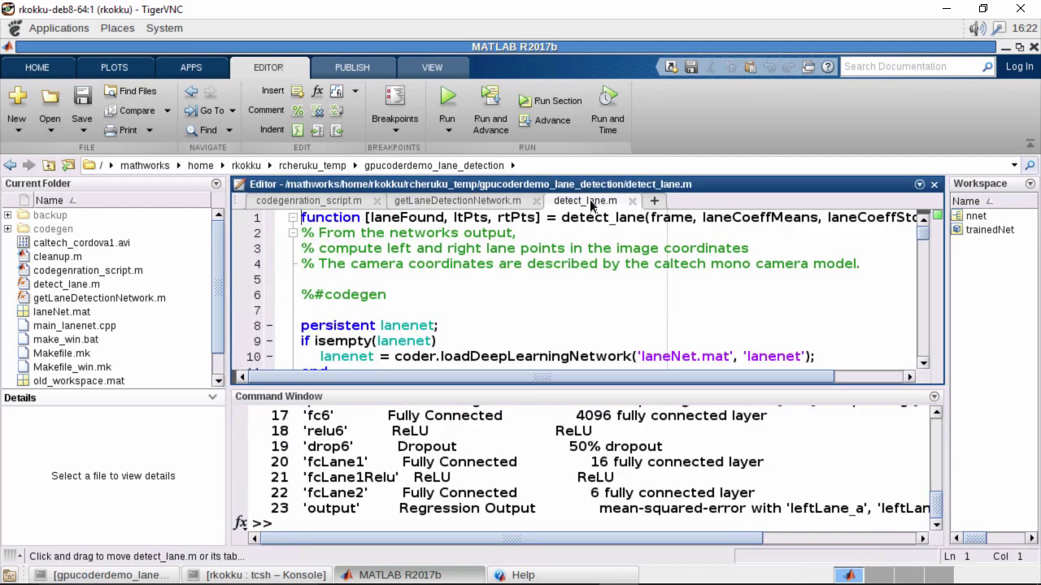
pyautogui.doubleClick(610, 187)
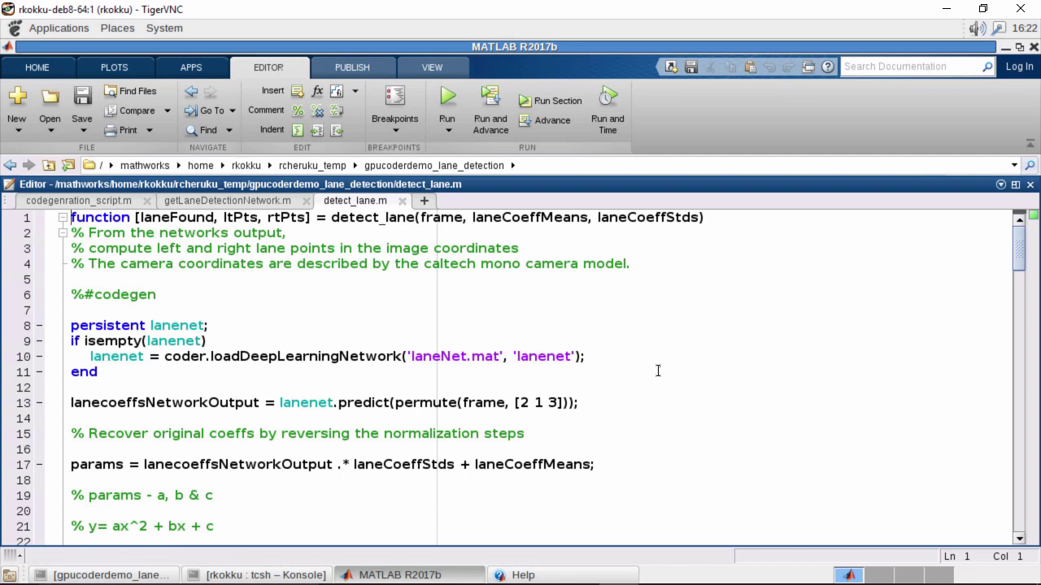
# Step: Run codegenration_script.m to generate detect_lane GPU code, then restore the editor layout
pyautogui.click(123, 207)
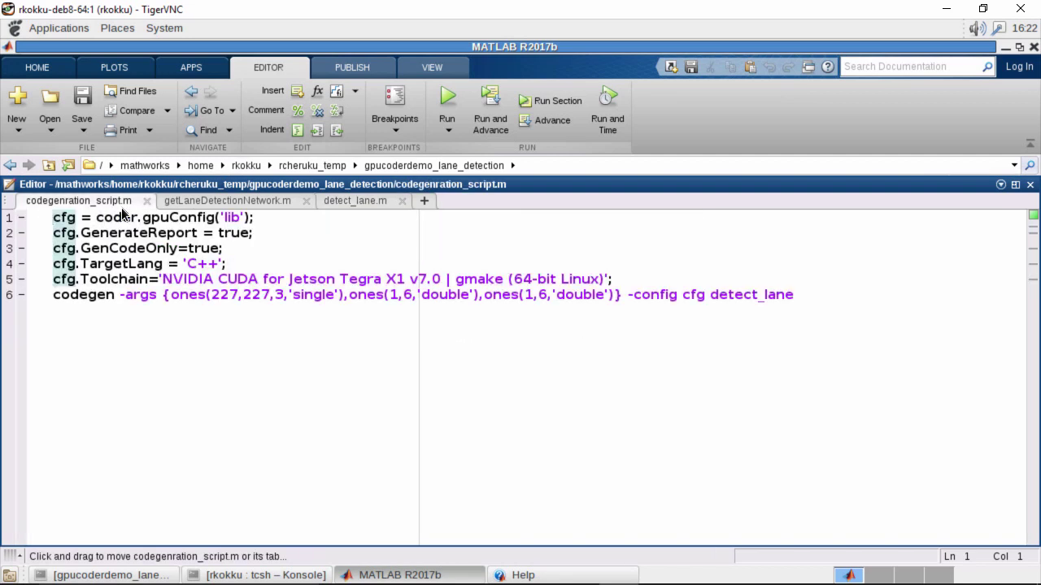
pyautogui.click(447, 106)
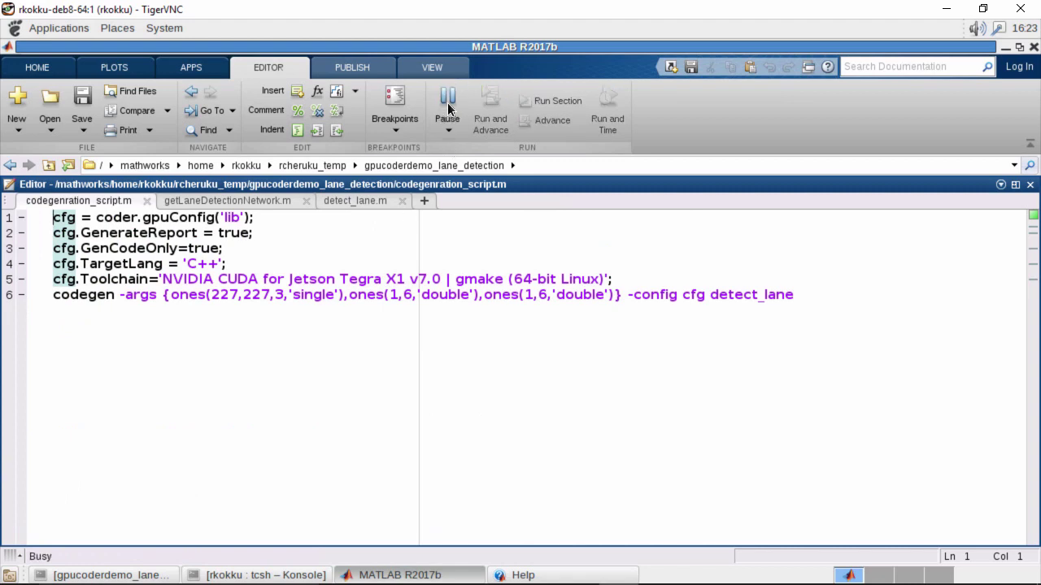
pyautogui.doubleClick(443, 182)
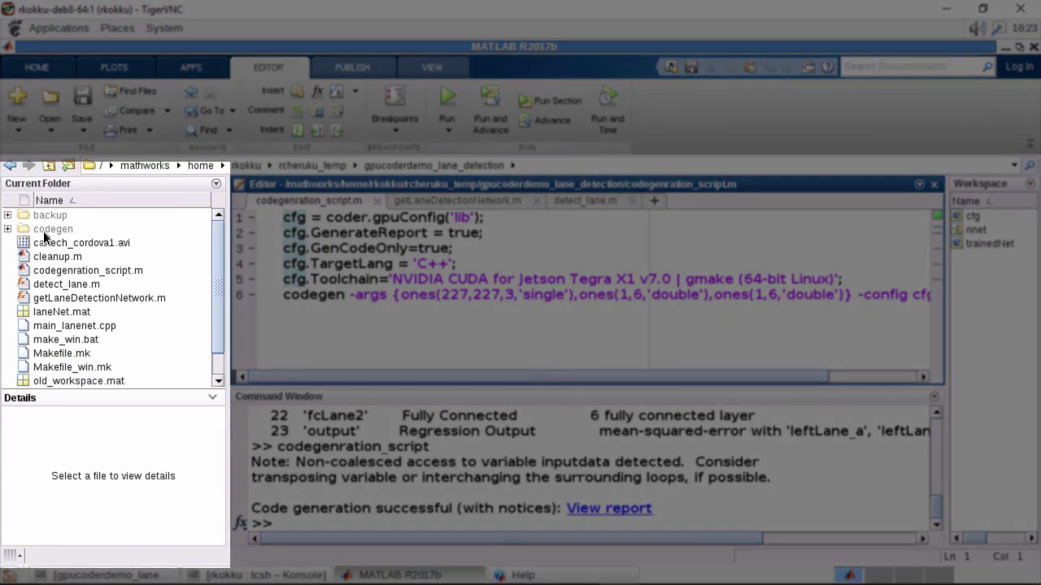
# Step: Open detect_lane_types.h from the codegen/lib/detect_lane folder
pyautogui.doubleClick(44, 232)
pyautogui.doubleClick(37, 217)
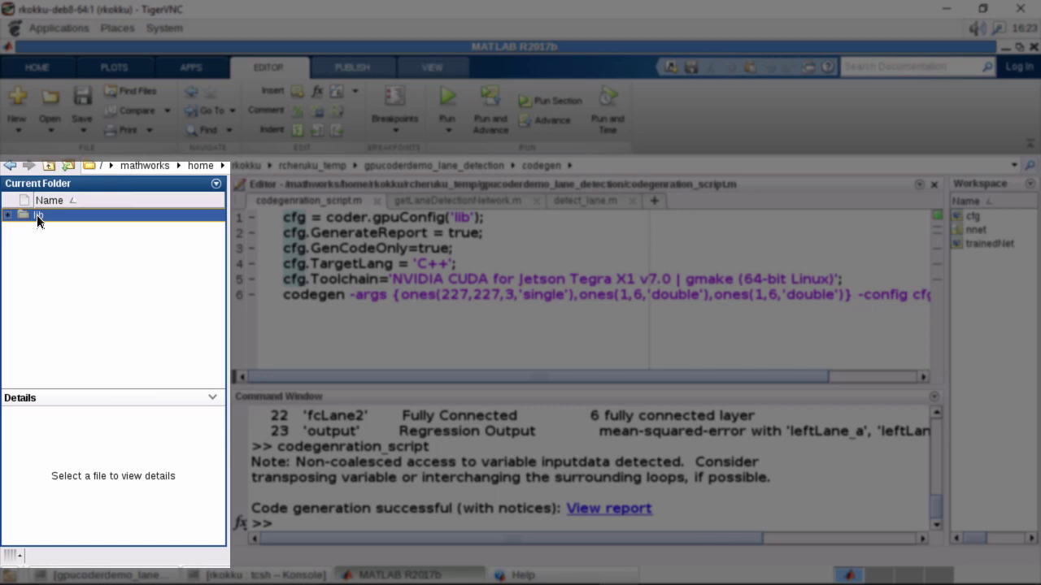
pyautogui.click(37, 215)
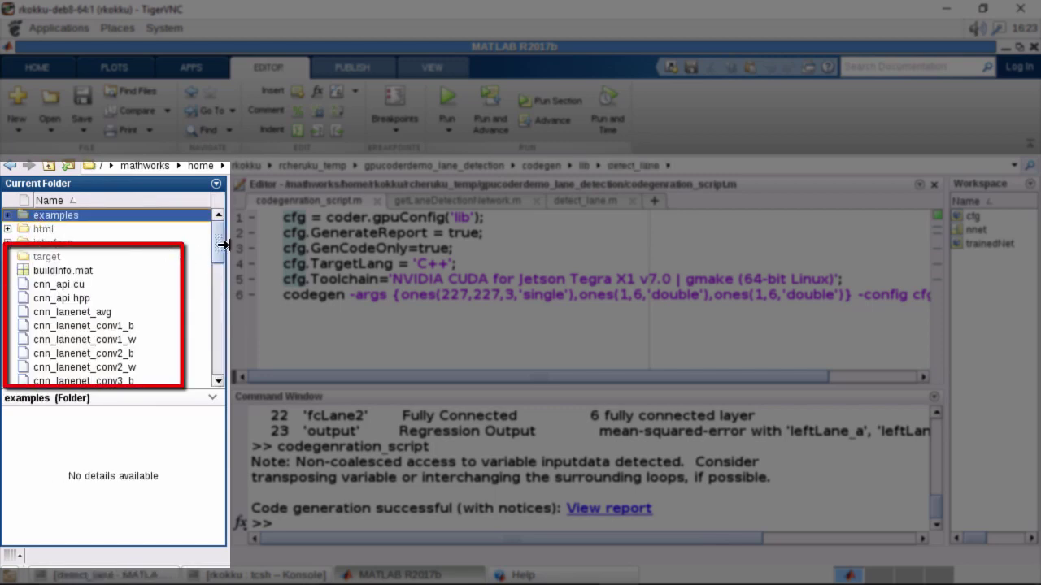
pyautogui.moveTo(214, 243); pyautogui.dragTo(215, 340)
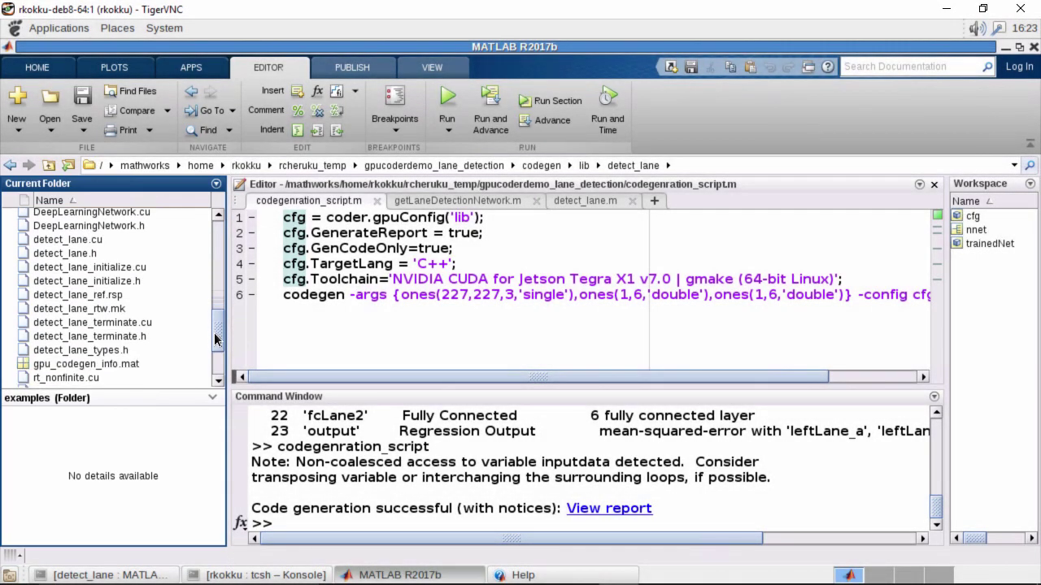
pyautogui.click(89, 352)
pyautogui.doubleClick(88, 351)
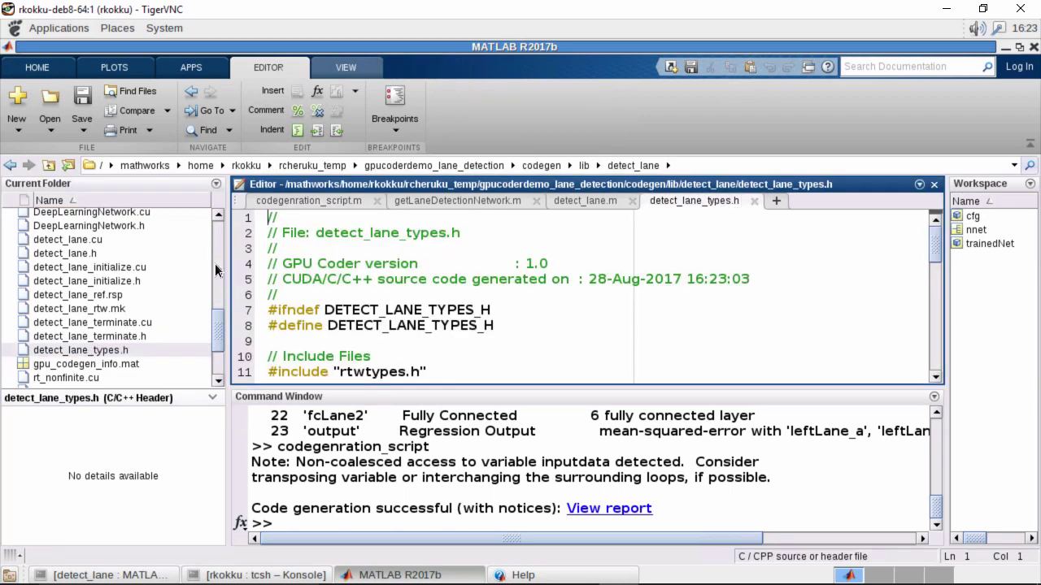
# Step: Maximize the editor and scroll to the c_lanenet class with its setup, predict and cleanup methods
pyautogui.doubleClick(700, 182)
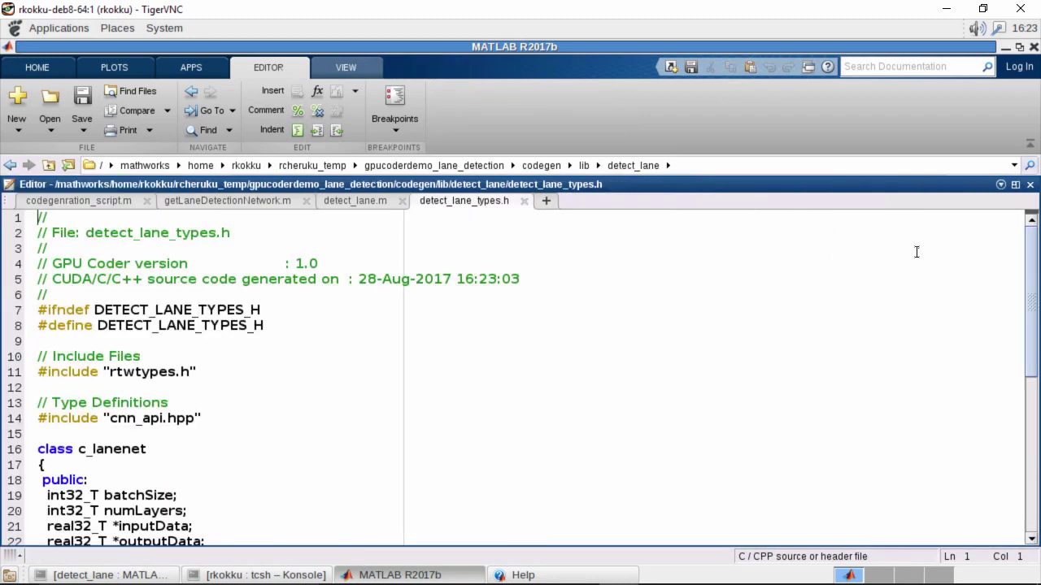
pyautogui.scroll(-1, 1031, 291)
pyautogui.moveTo(1036, 292); pyautogui.dragTo(1037, 361)
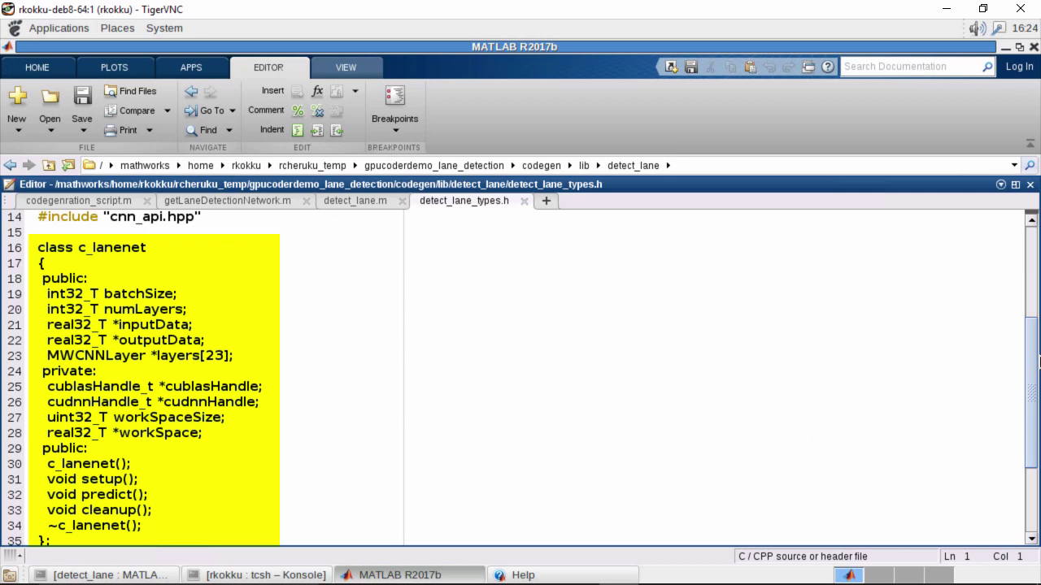
# Step: Open detect_lane.cu full-width and scroll down to its DeepLearningNetwork_predict call
pyautogui.doubleClick(648, 184)
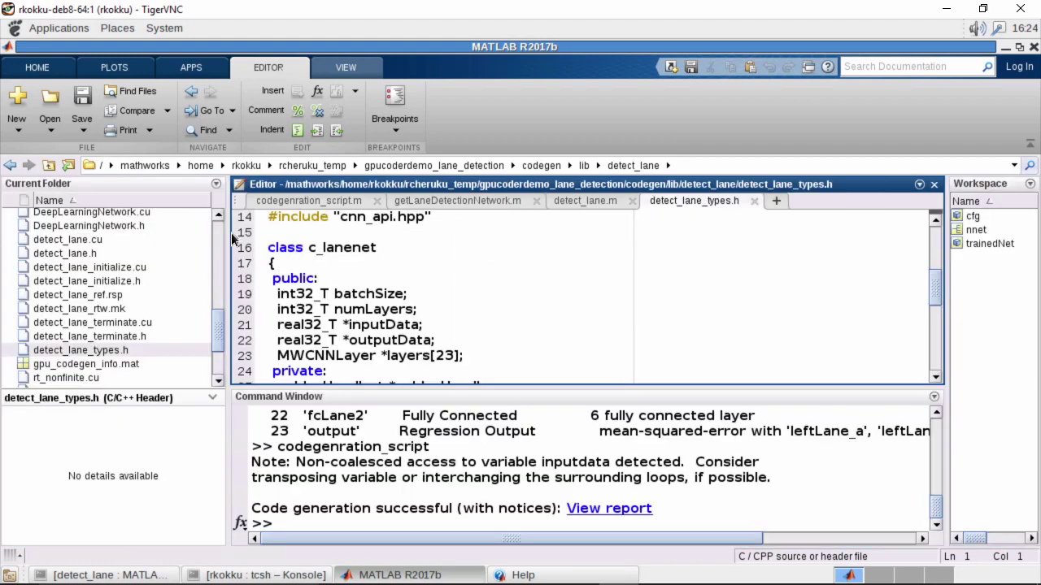
pyautogui.doubleClick(91, 242)
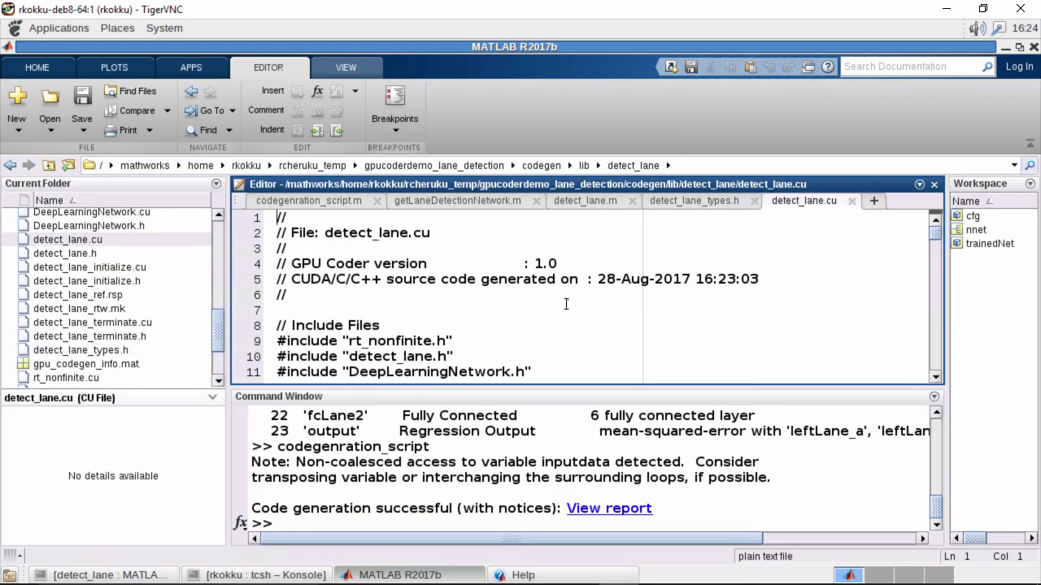
pyautogui.doubleClick(791, 181)
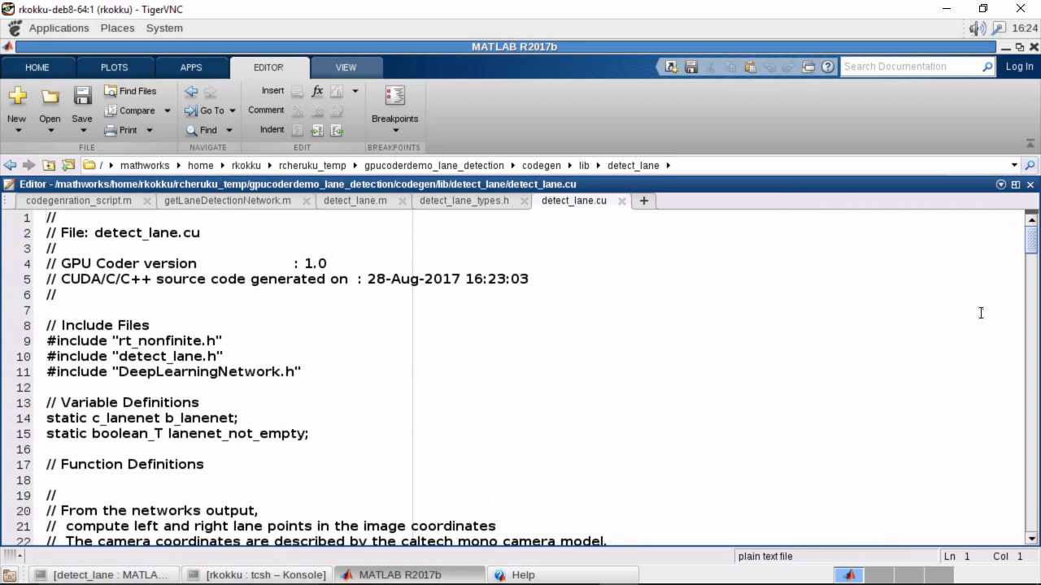
pyautogui.moveTo(1034, 254); pyautogui.dragTo(1035, 373)
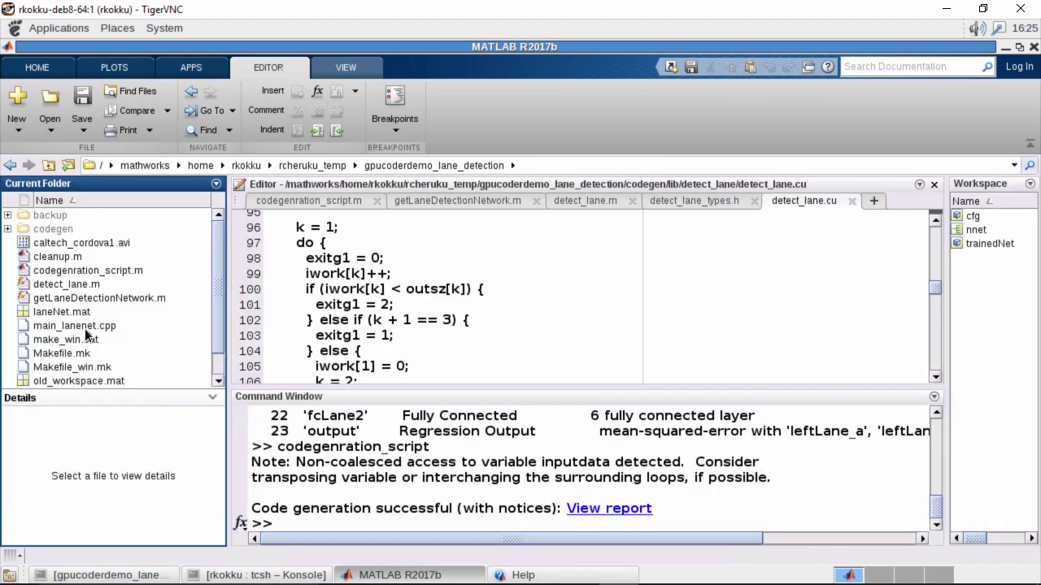
# Step: Review main_lanenet.cpp in a maximized editor, then restore the layout
pyautogui.doubleClick(81, 326)
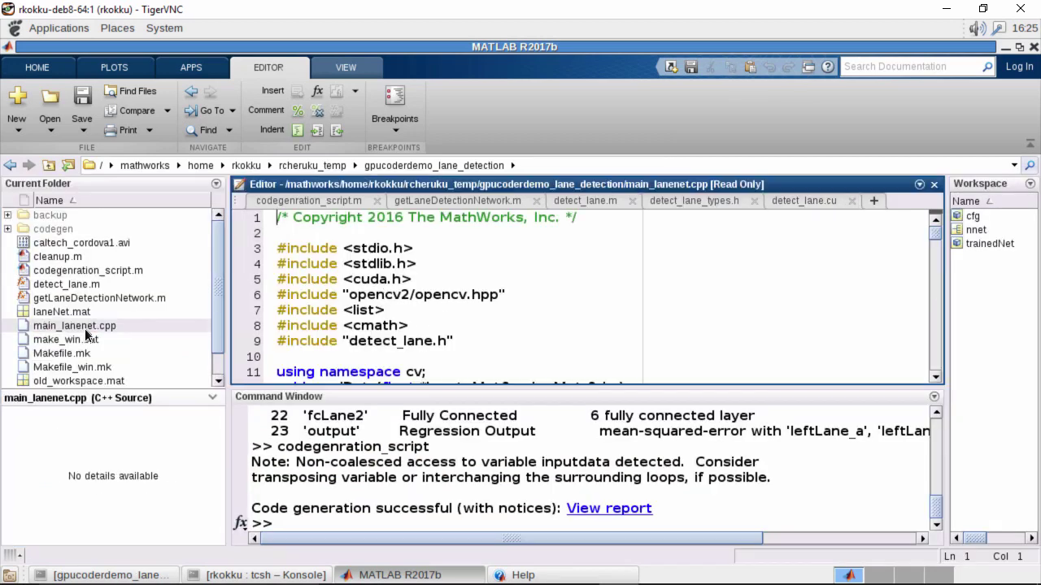
pyautogui.doubleClick(727, 186)
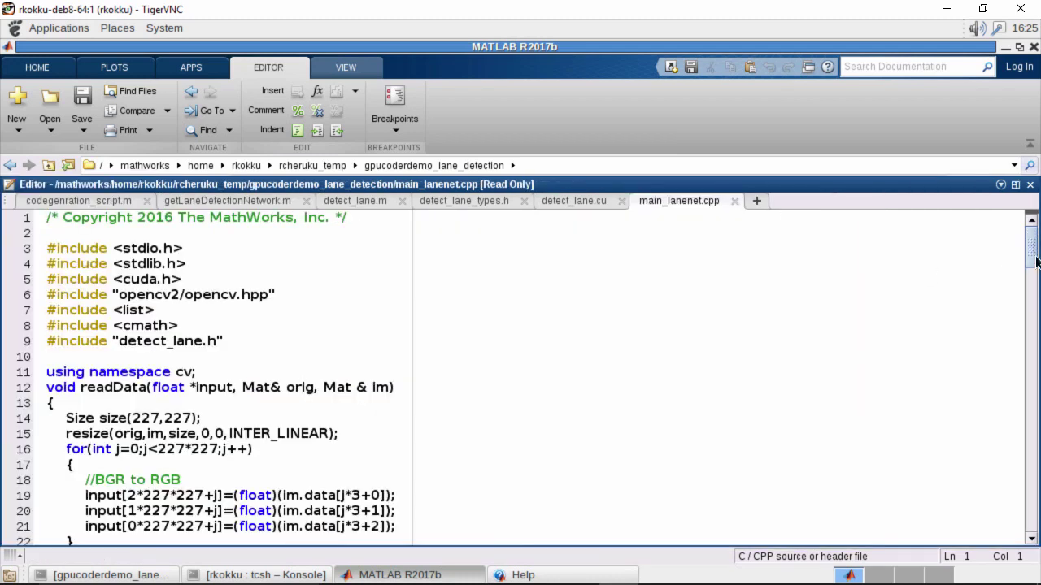
pyautogui.moveTo(1034, 258); pyautogui.dragTo(1034, 317)
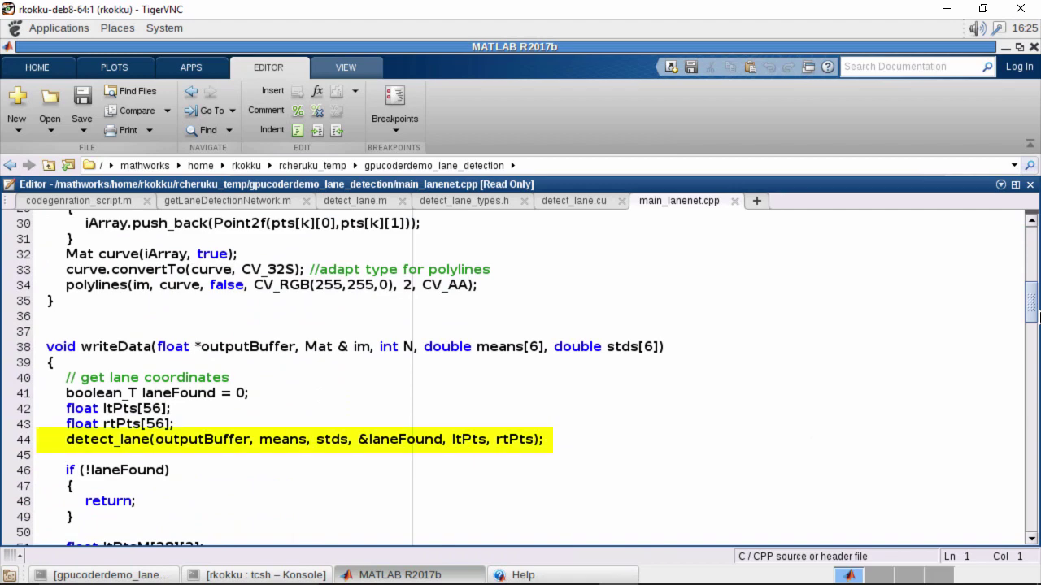
pyautogui.moveTo(1035, 317); pyautogui.dragTo(1036, 435)
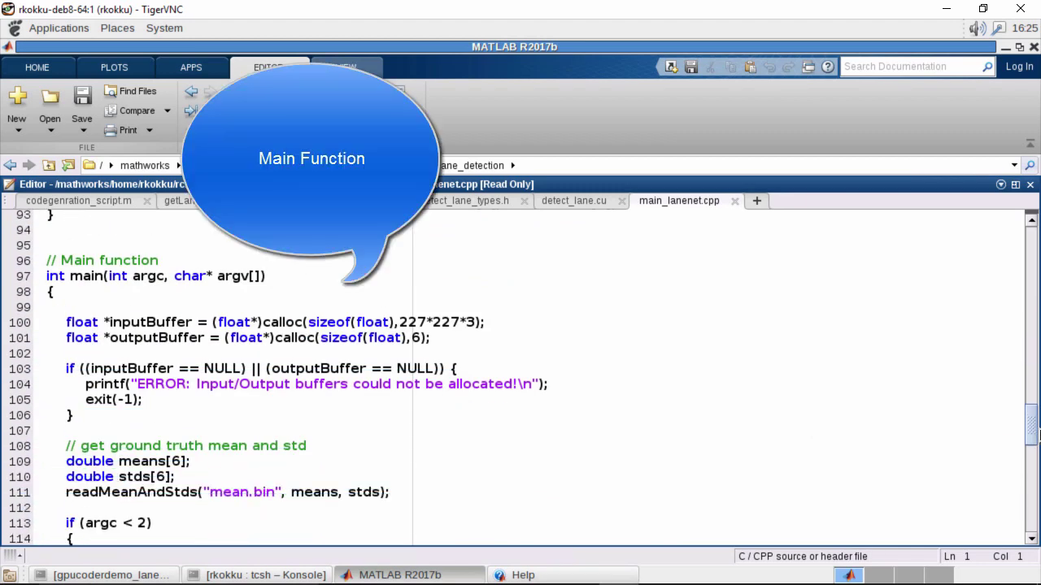
pyautogui.doubleClick(707, 187)
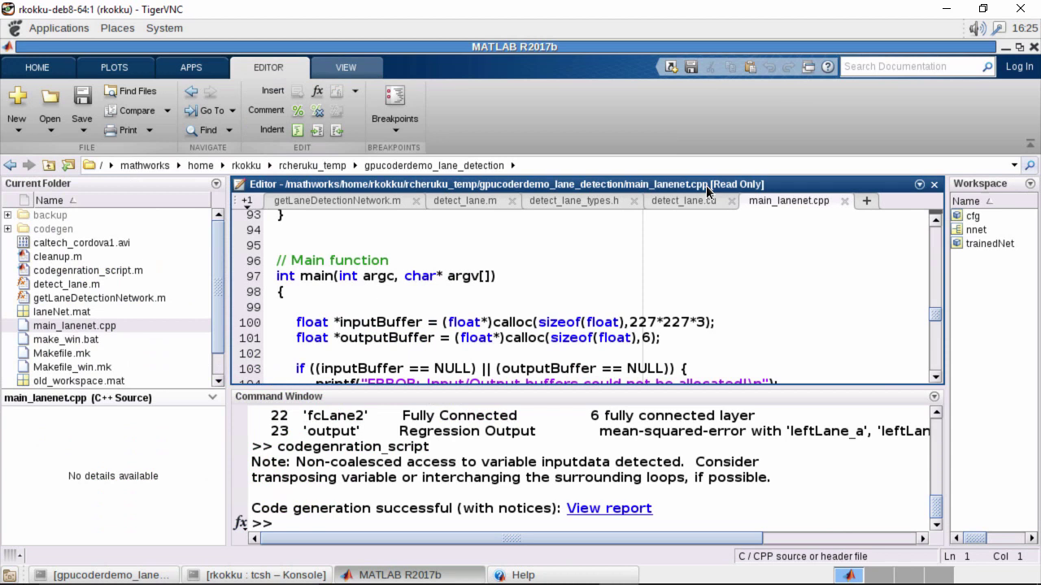
# Step: Move main_lanenet.cpp and Makefile.mk together into the codegen folder
pyautogui.click(64, 330)
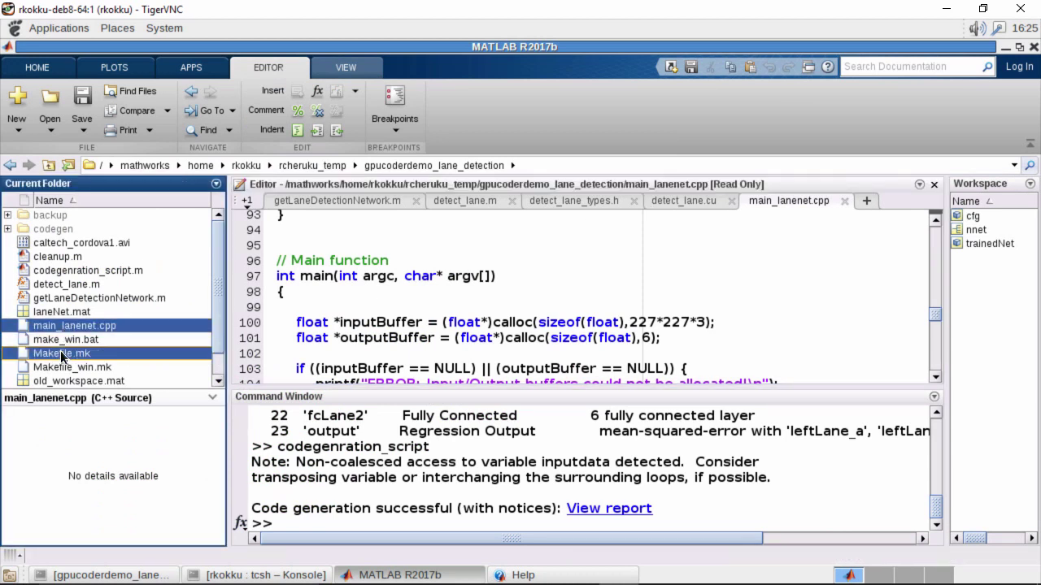
pyautogui.keyDown('ctrl'); pyautogui.click(61, 354); pyautogui.keyUp('ctrl')
pyautogui.moveTo(62, 354); pyautogui.dragTo(55, 232)
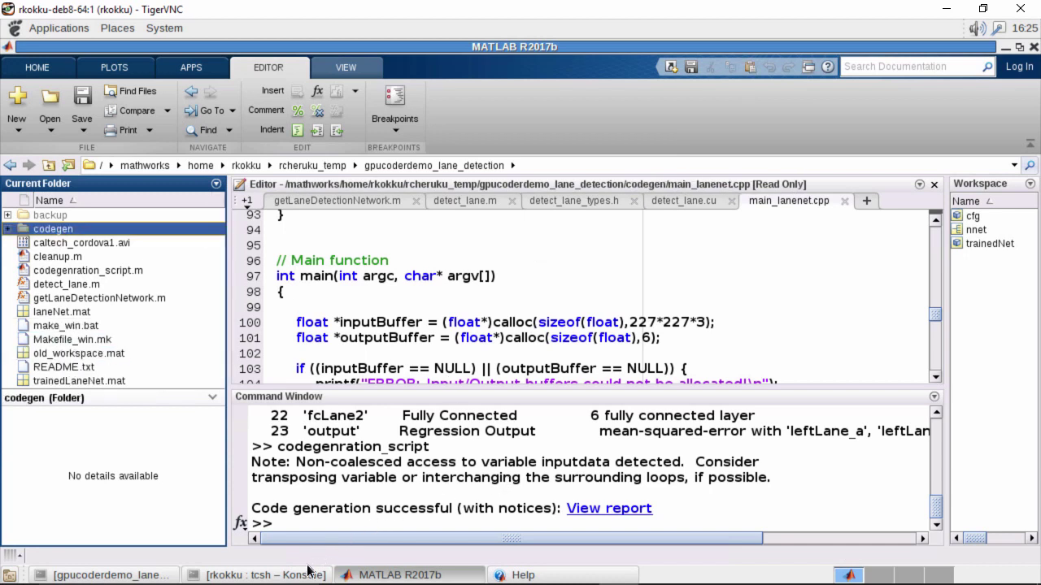
pyautogui.click(311, 575)
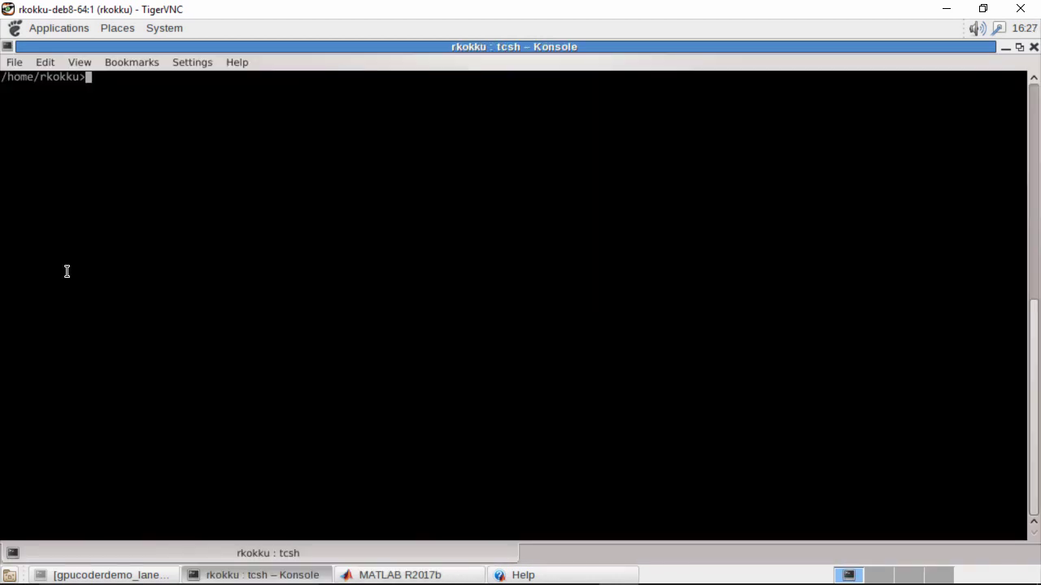
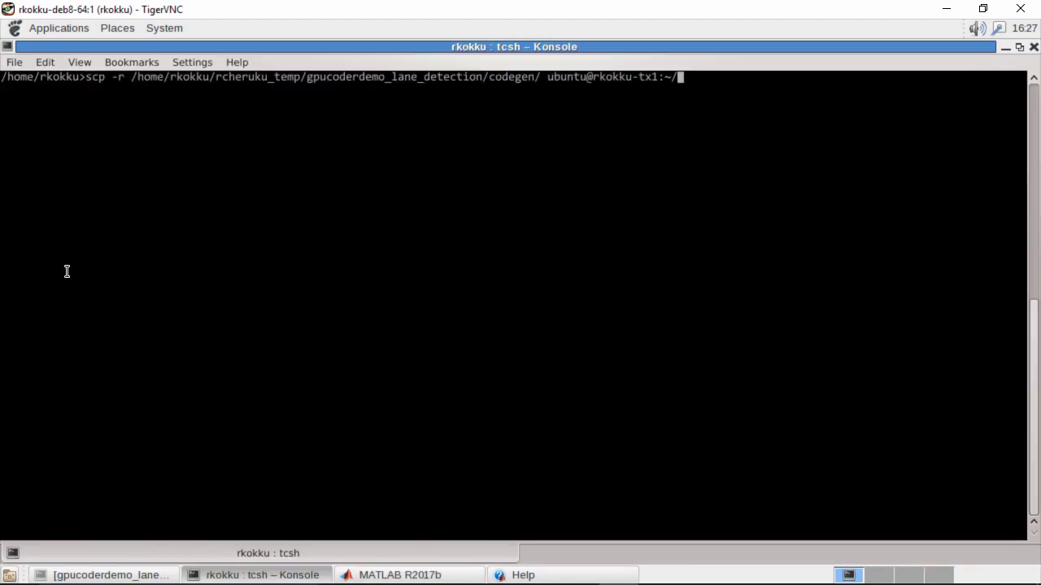
# Step: Copy the codegen folder to the TX1 board's home directory with scp -r, entering the password
pyautogui.press('Return')
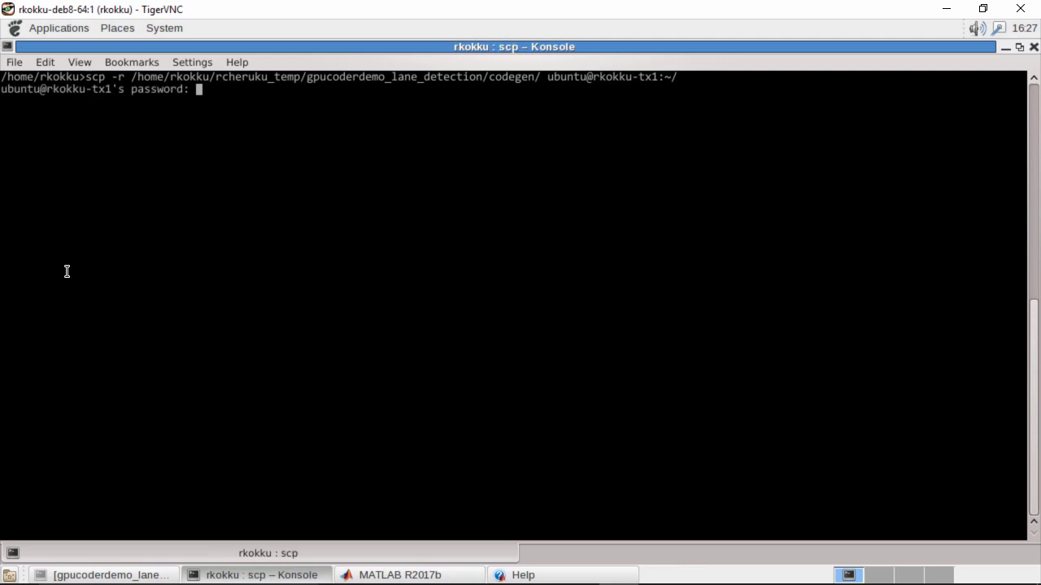
pyautogui.press('Return')
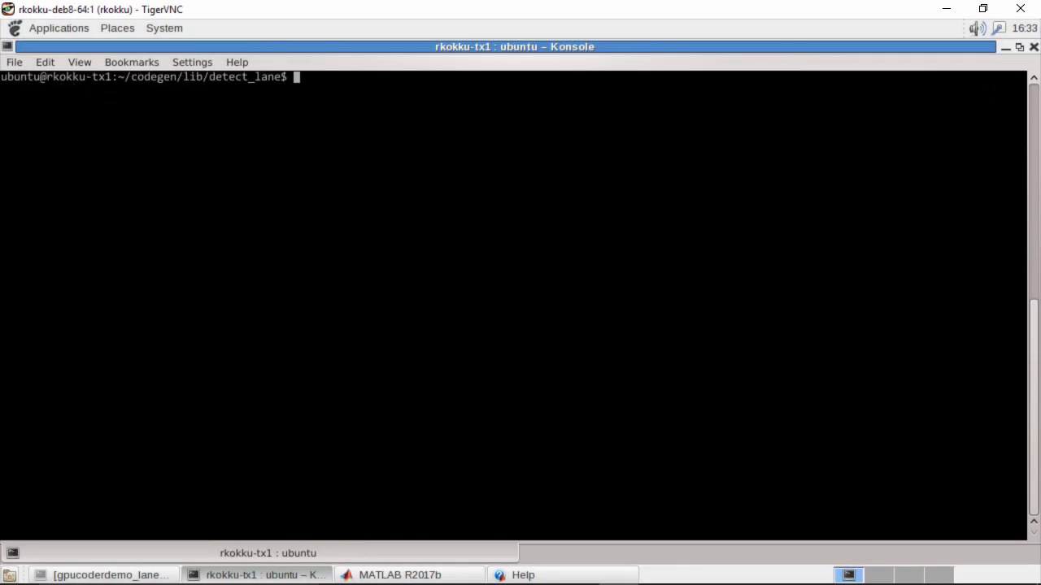
# Step: Build the detect_lane library with detect_lane_rtw.mk and the lanenet executable with Makefile.mk
pyautogui.write('make -f detect_lane_rtw.mk')
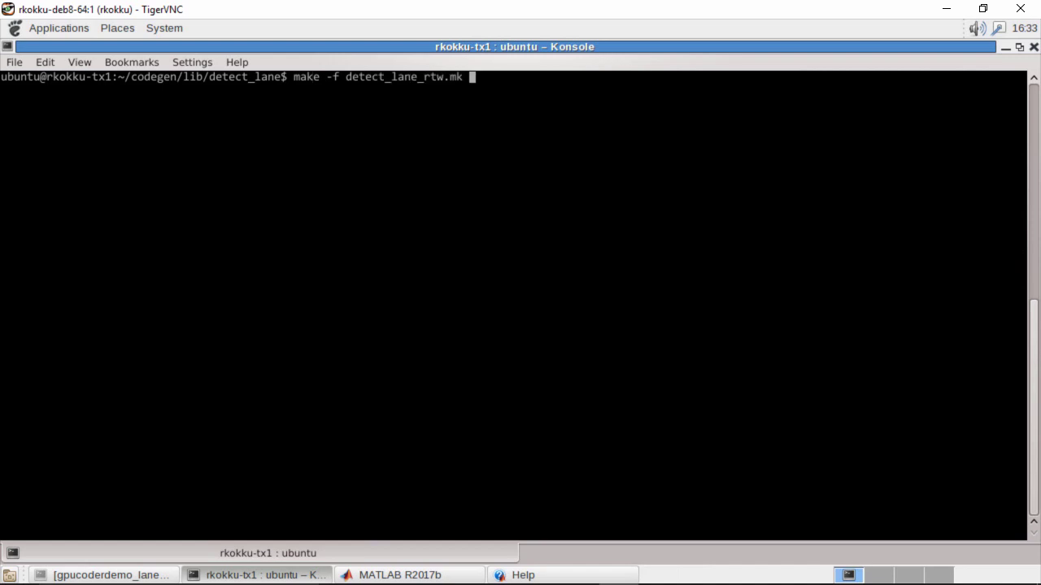
pyautogui.press('Return')
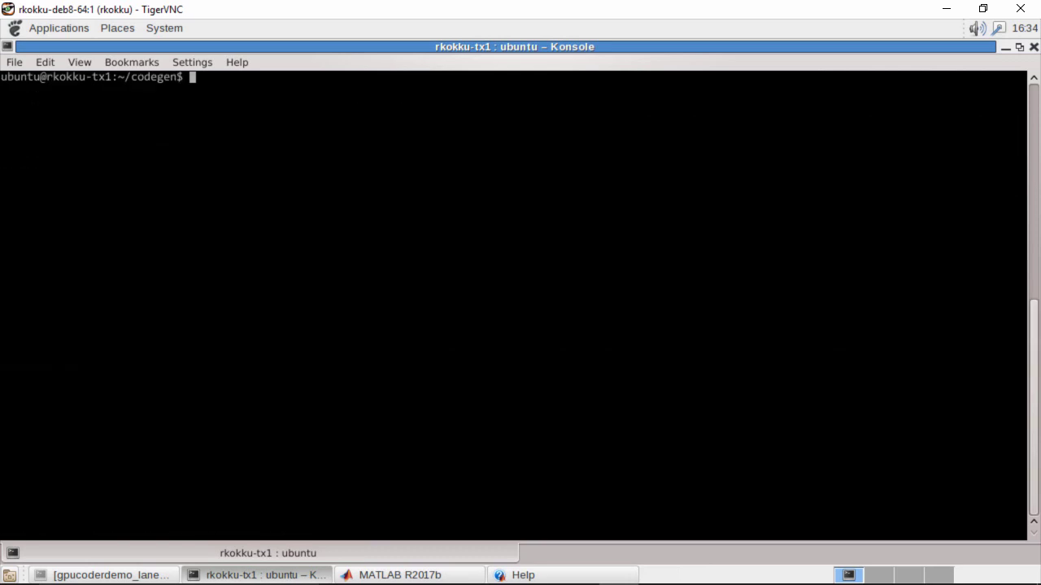
pyautogui.write('m')
pyautogui.write('ake -f M')
pyautogui.press('Tab')
pyautogui.press('Return')
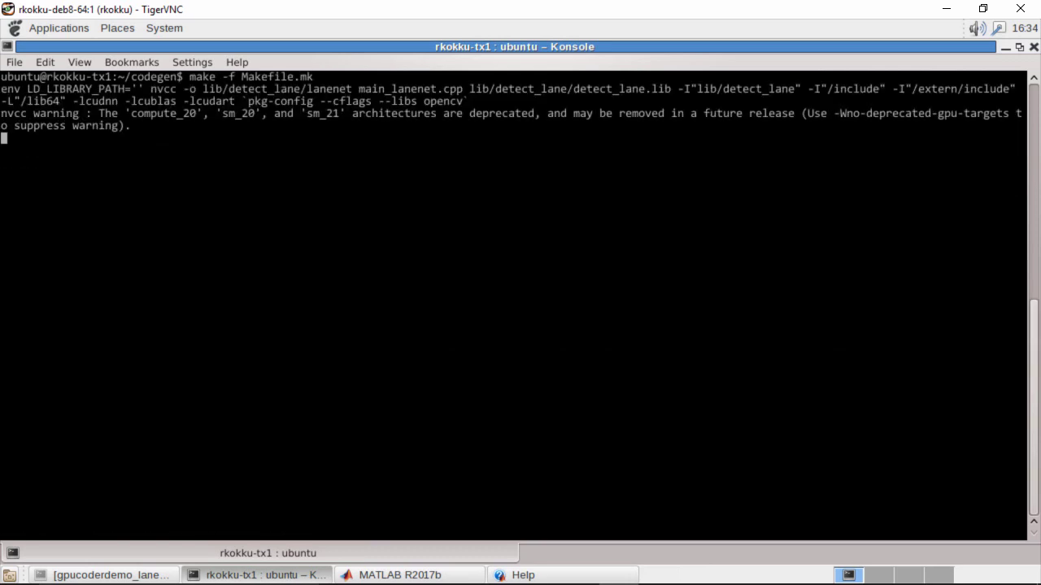
# Step: Change into lib/detect_lane and list its files to confirm lanenet exists
pyautogui.write('cd lib/detect_lane/')
pyautogui.press('Return')
pyautogui.write('ls')
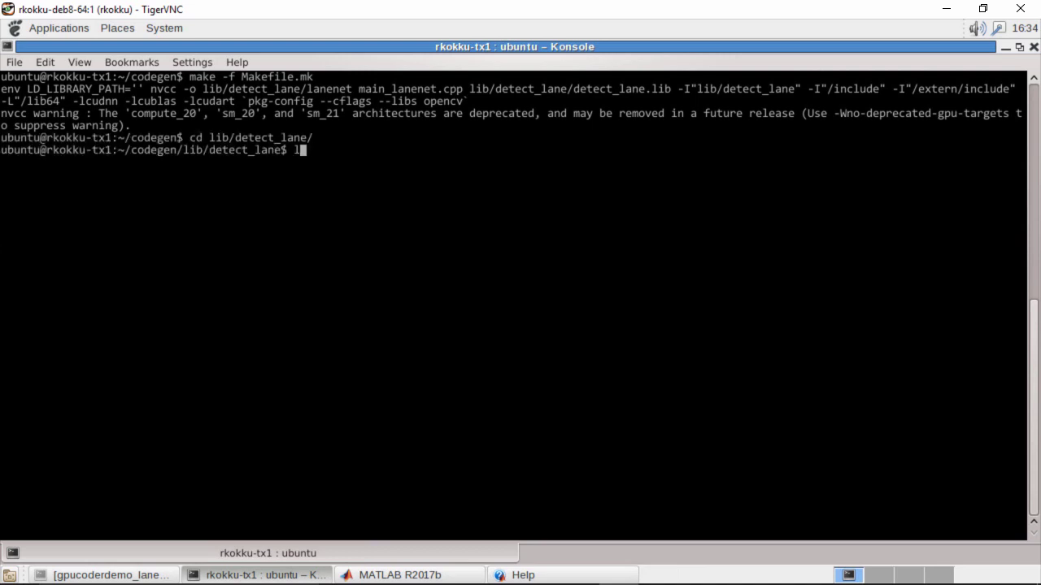
pyautogui.press('Return')
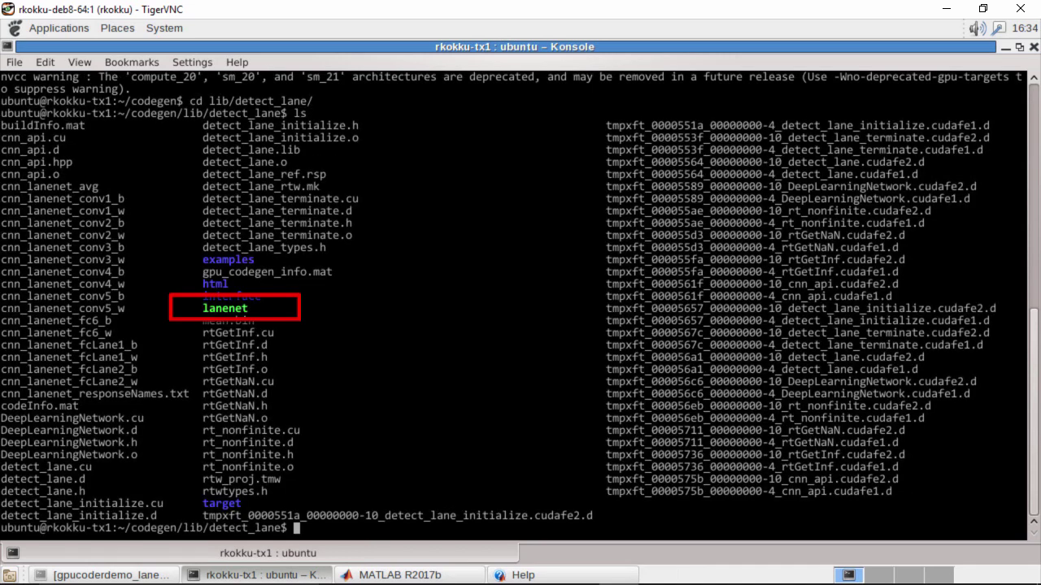